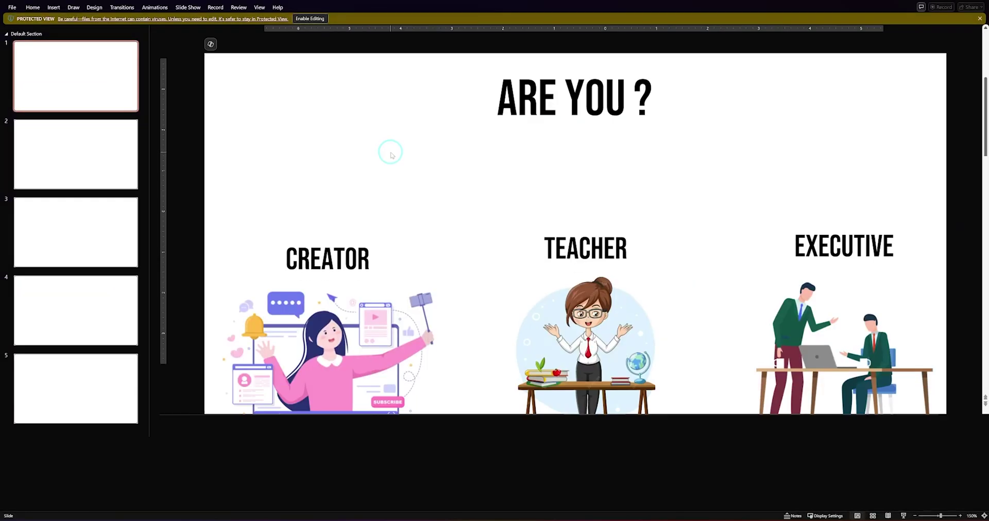
# Review slides 2 and 3 of the PowerPoint deck from the thumbnail pane.
pyautogui.click(95, 177)
pyautogui.click(105, 226)
pyautogui.click(114, 274)
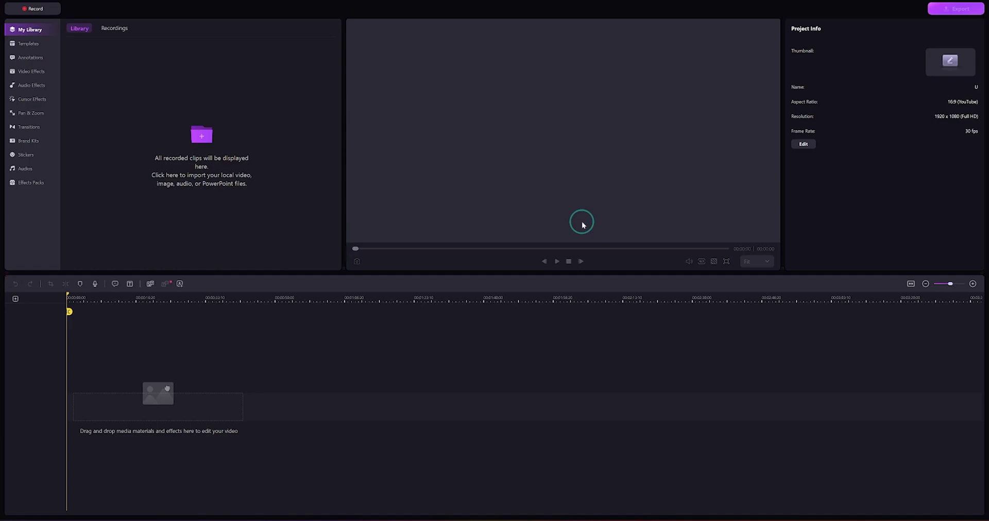
# Start a new Video Presentation project from DemoCreator's Video Recorder.
pyautogui.click(44, 58)
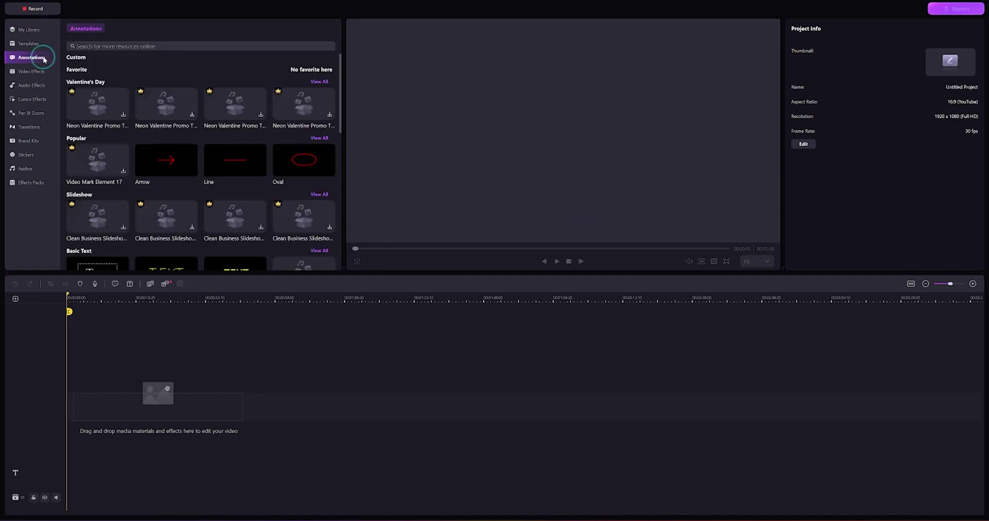
pyautogui.click(48, 34)
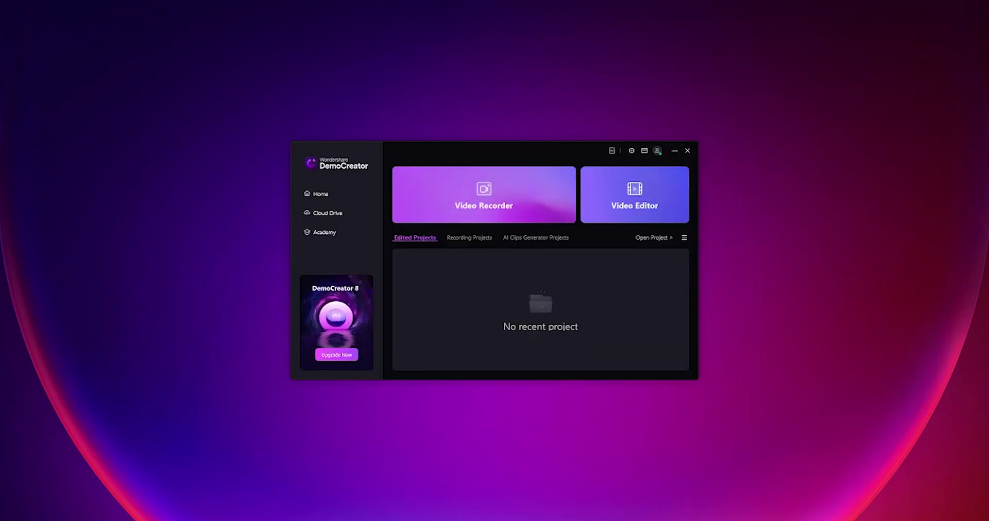
pyautogui.click(504, 194)
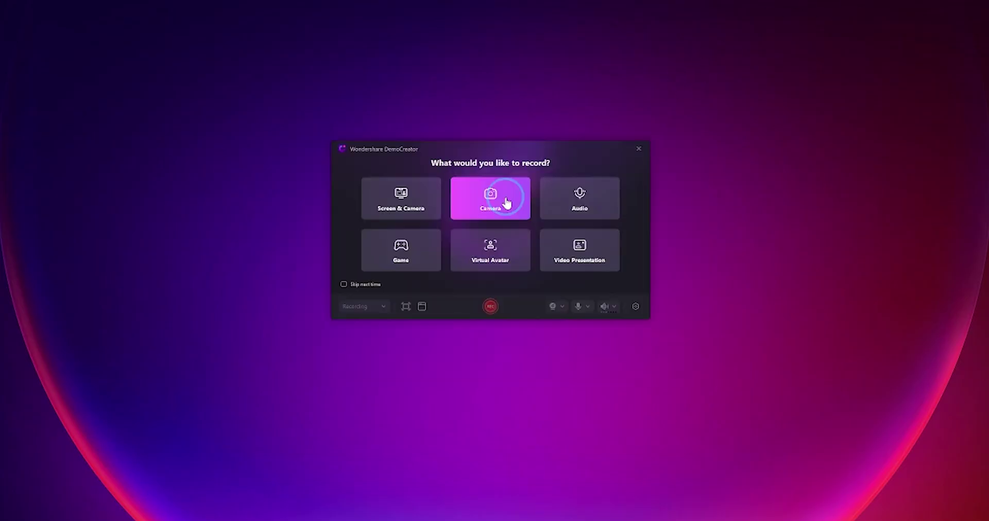
pyautogui.click(598, 255)
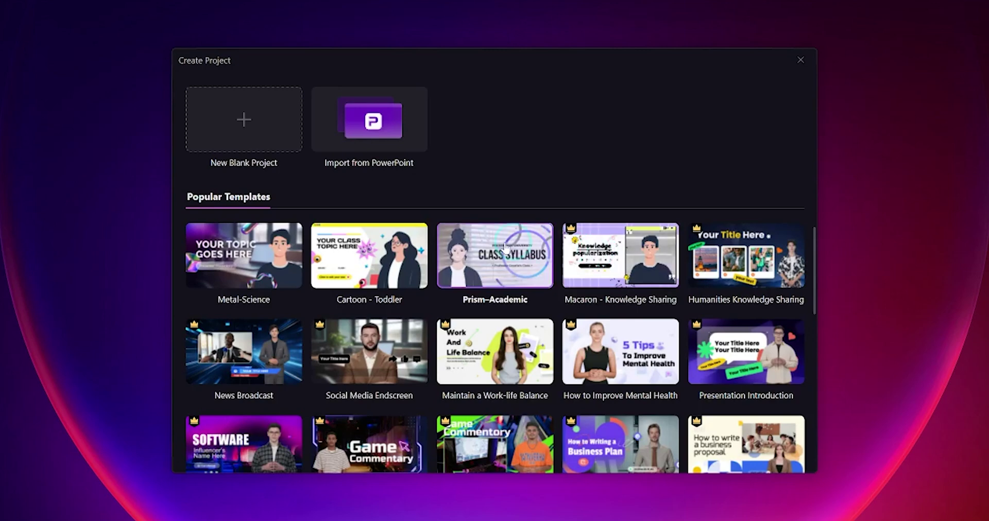
# Import Presentation1.pptx from the Presentation folder as the project's scenes.
pyautogui.click(287, 272)
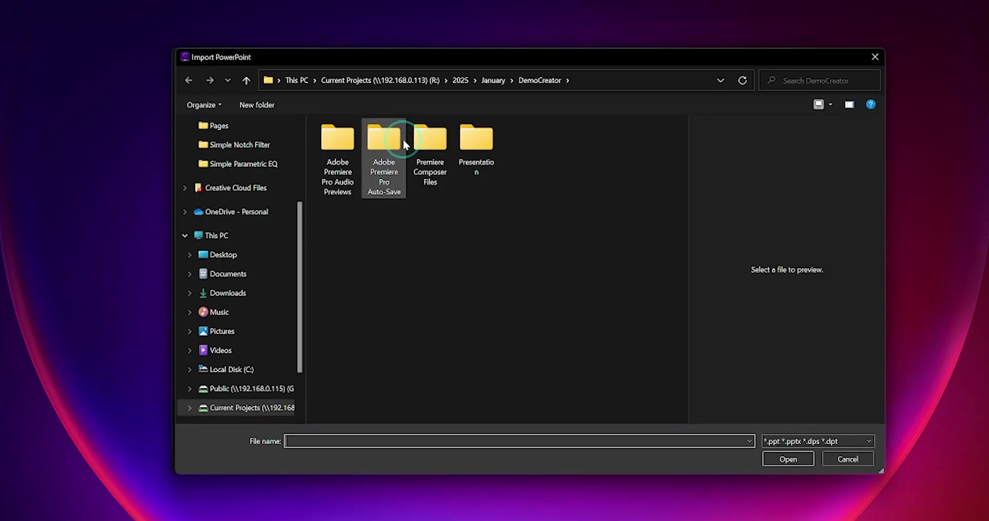
pyautogui.doubleClick(475, 135)
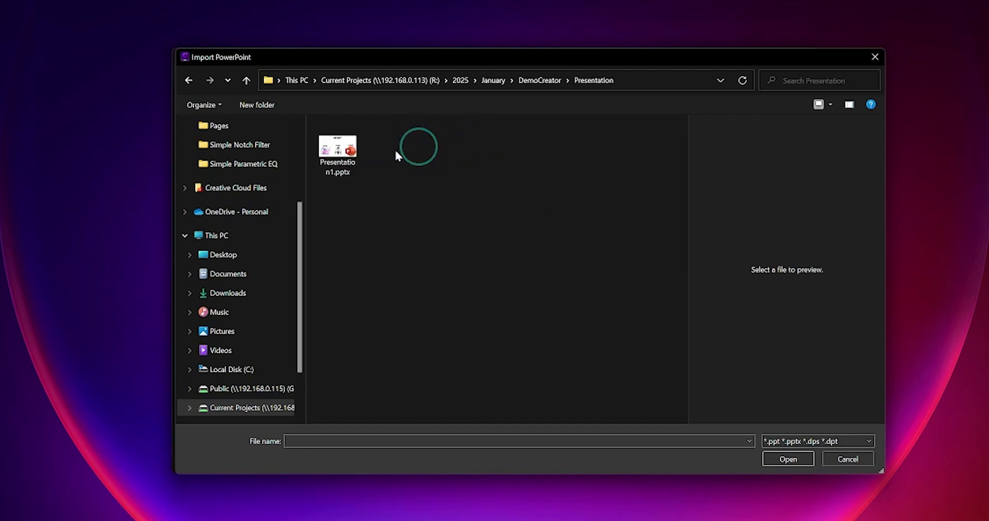
pyautogui.click(351, 155)
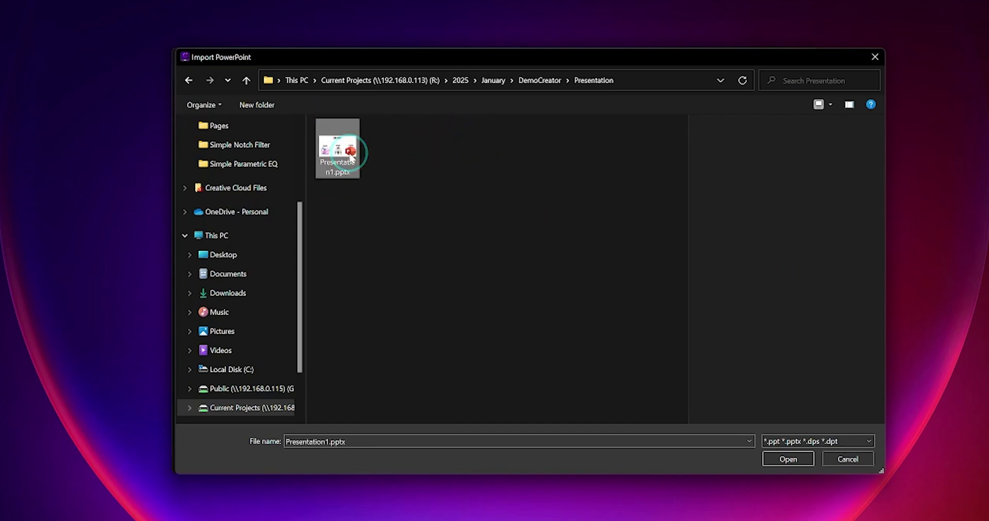
pyautogui.click(781, 458)
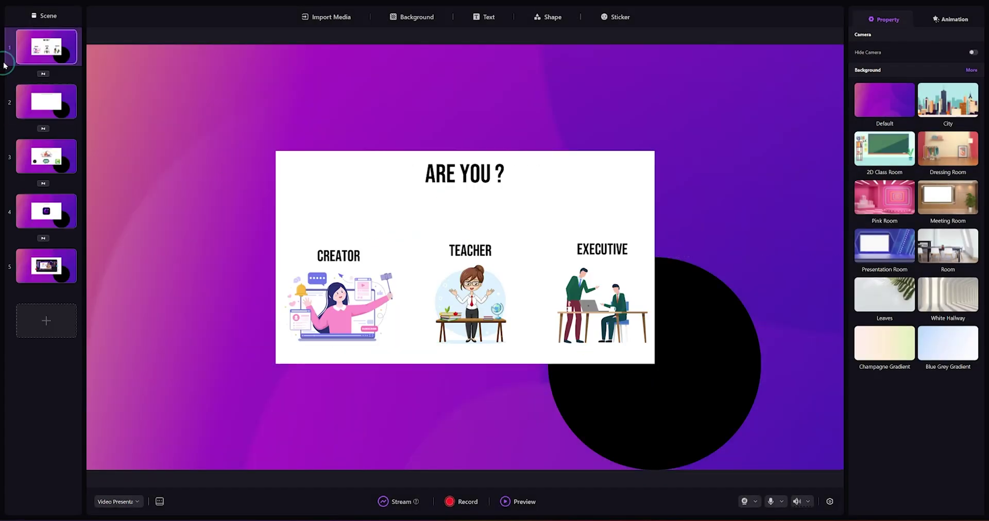
# Enlarge the first slide's image by raising its Scale in Property.
pyautogui.click(54, 69)
pyautogui.click(364, 237)
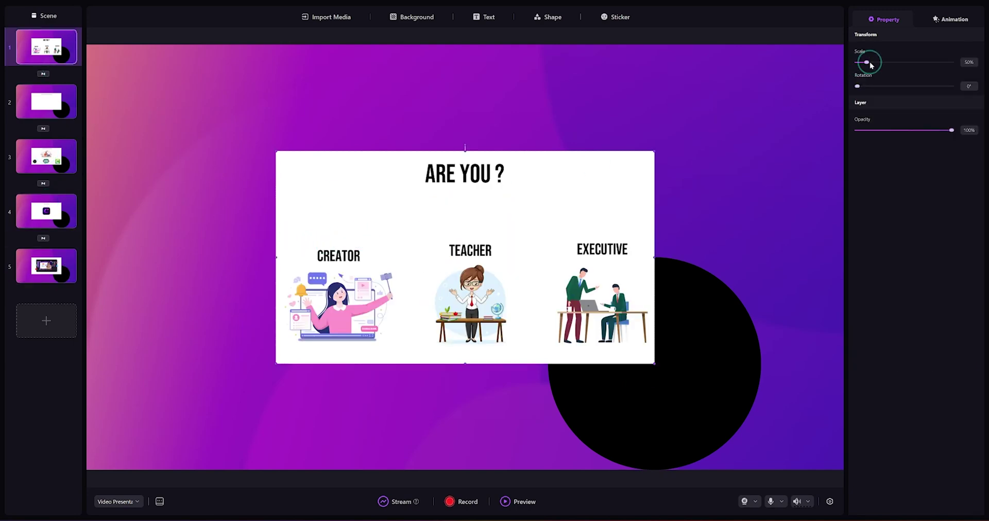
pyautogui.moveTo(870, 62)
pyautogui.mouseDown()
pyautogui.moveTo(866, 88)
pyautogui.moveTo(857, 86)
pyautogui.mouseUp()
pyautogui.moveTo(951, 130)
pyautogui.mouseDown()
pyautogui.moveTo(850, 130)
pyautogui.moveTo(953, 131)
pyautogui.mouseUp()
# Give slide 1 Appear, Pulse and Disappear animations in order, then add a blank second scene.
pyautogui.click(953, 18)
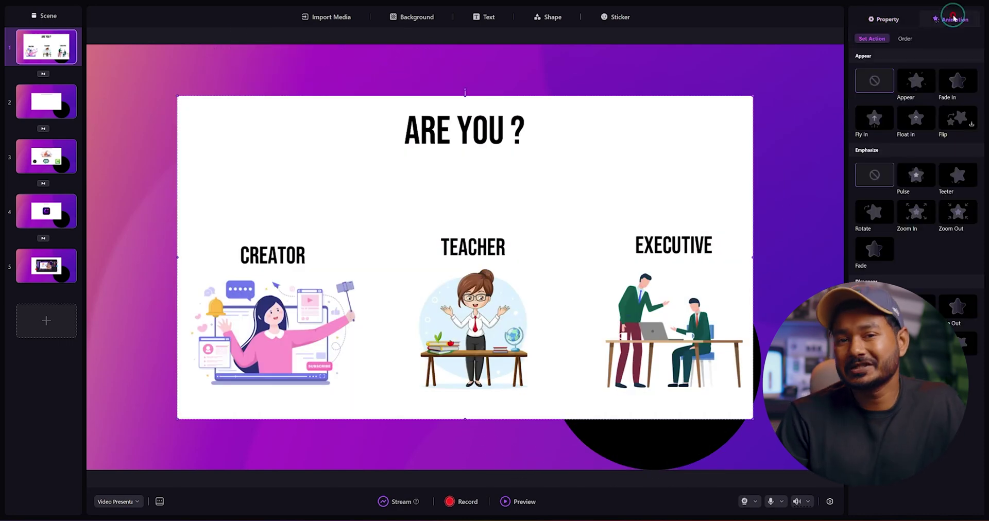
pyautogui.click(921, 79)
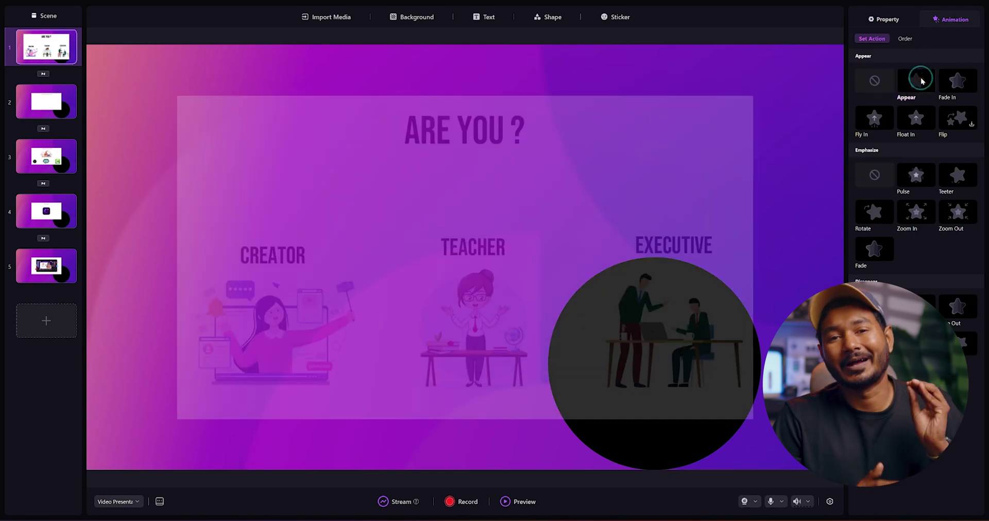
pyautogui.click(916, 175)
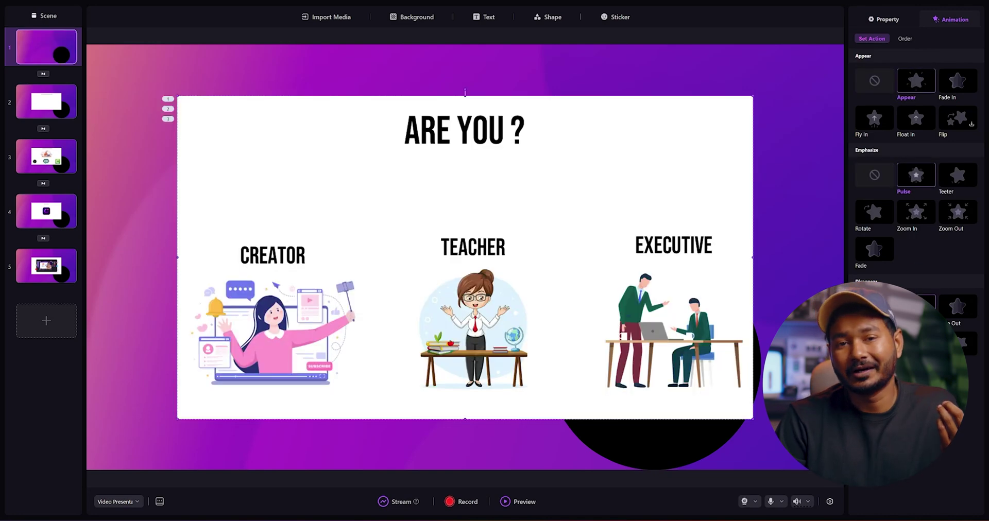
pyautogui.click(905, 39)
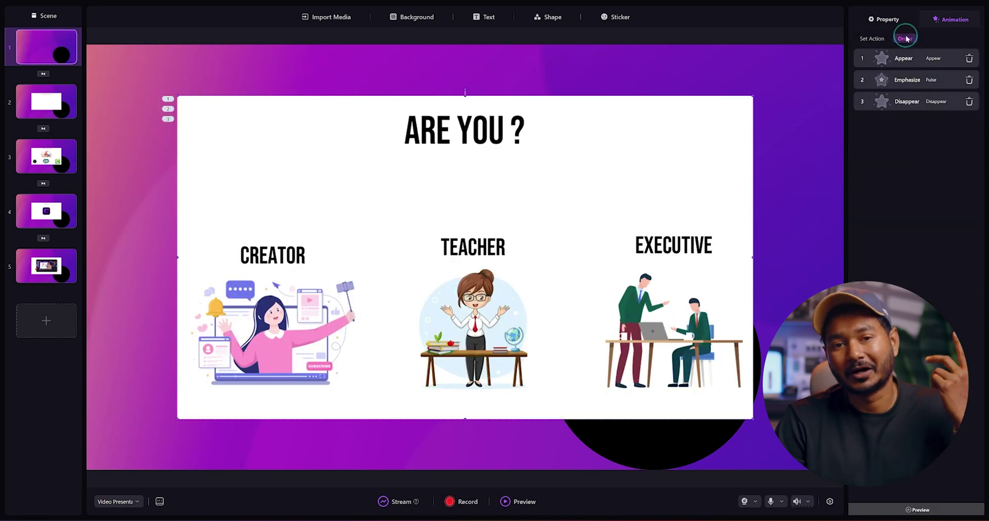
pyautogui.moveTo(907, 77); pyautogui.dragTo(901, 110)
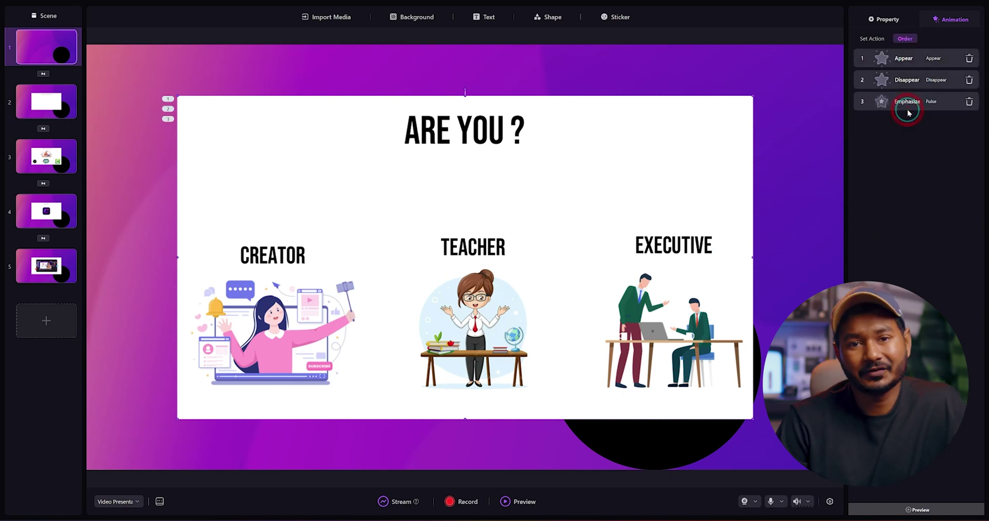
pyautogui.rightClick(65, 81)
pyautogui.click(89, 93)
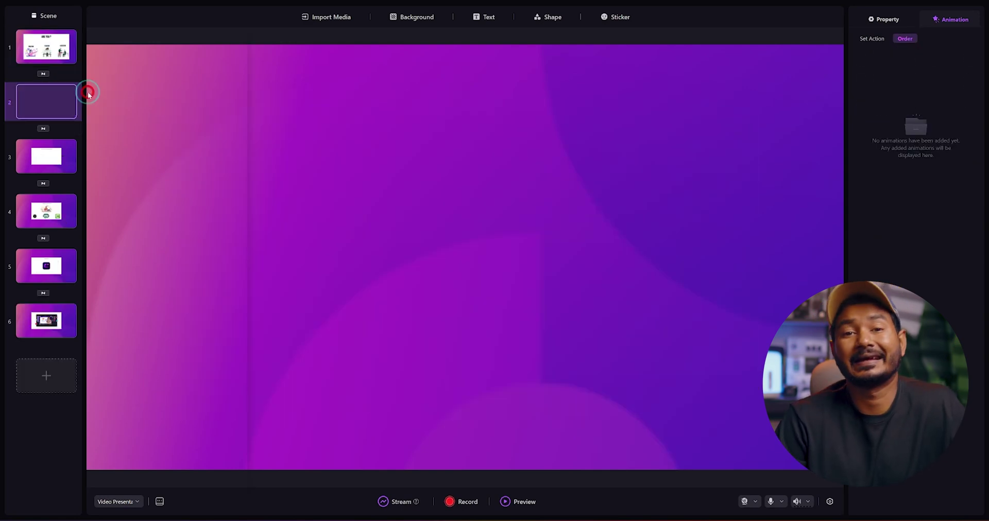
# Import the TH.png picture onto the new scene and size it.
pyautogui.click(331, 21)
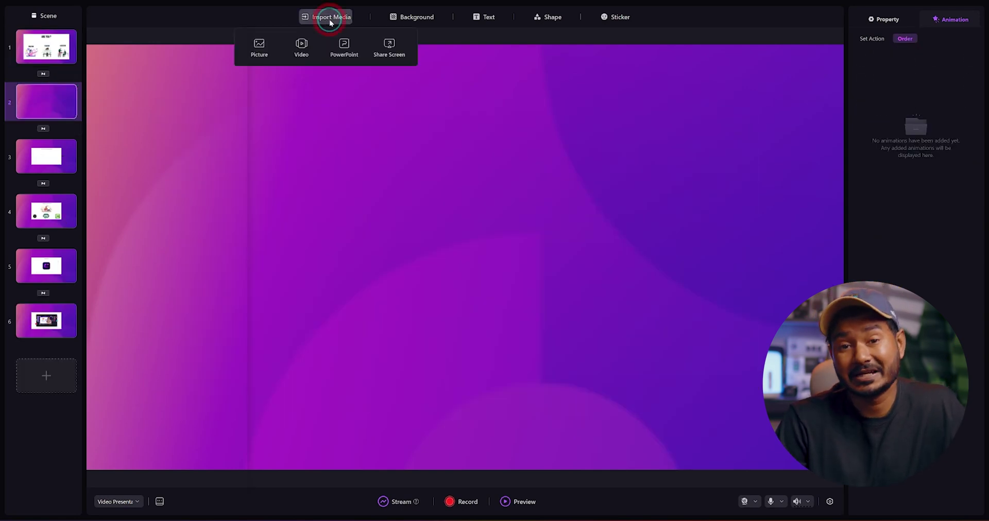
pyautogui.click(259, 51)
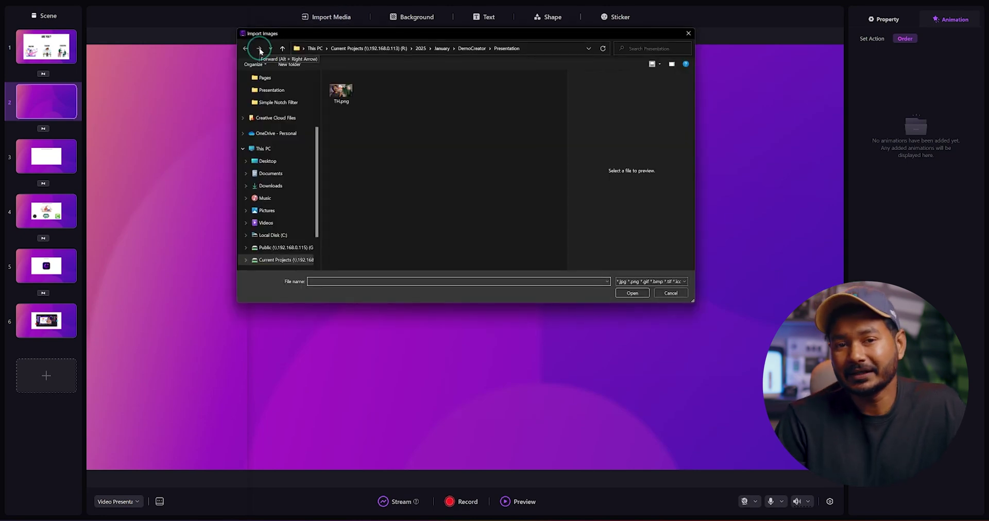
pyautogui.click(354, 90)
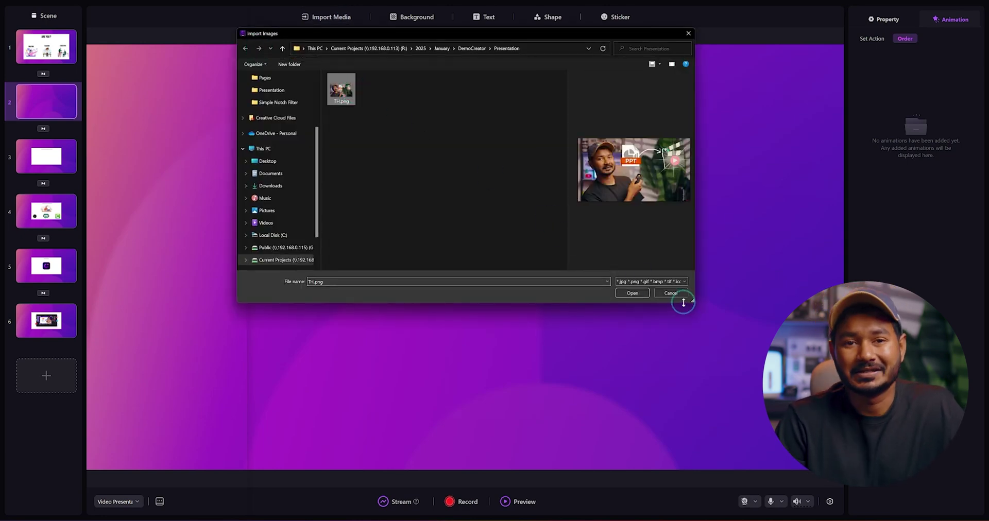
pyautogui.click(633, 293)
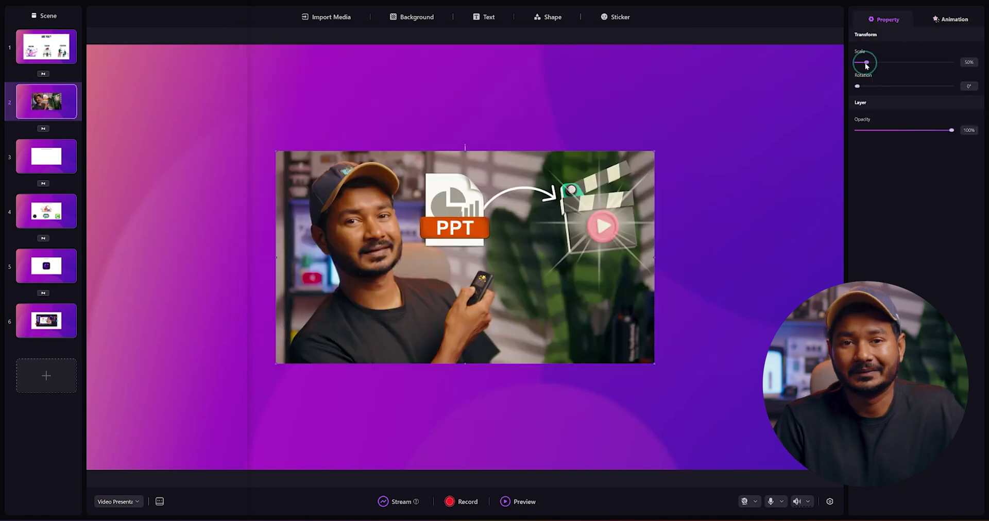
pyautogui.click(871, 63)
pyautogui.moveTo(899, 65); pyautogui.dragTo(866, 64)
# Add a DemoCreator caption text box set in Heebo Black.
pyautogui.click(488, 17)
pyautogui.click(487, 36)
pyautogui.write('Creat')
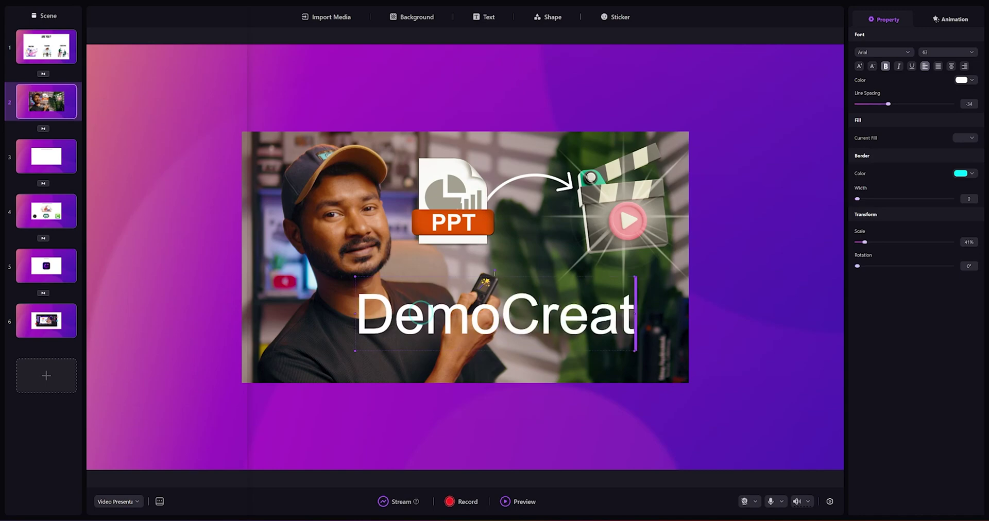
pyautogui.write('or')
pyautogui.click(883, 52)
pyautogui.click(891, 151)
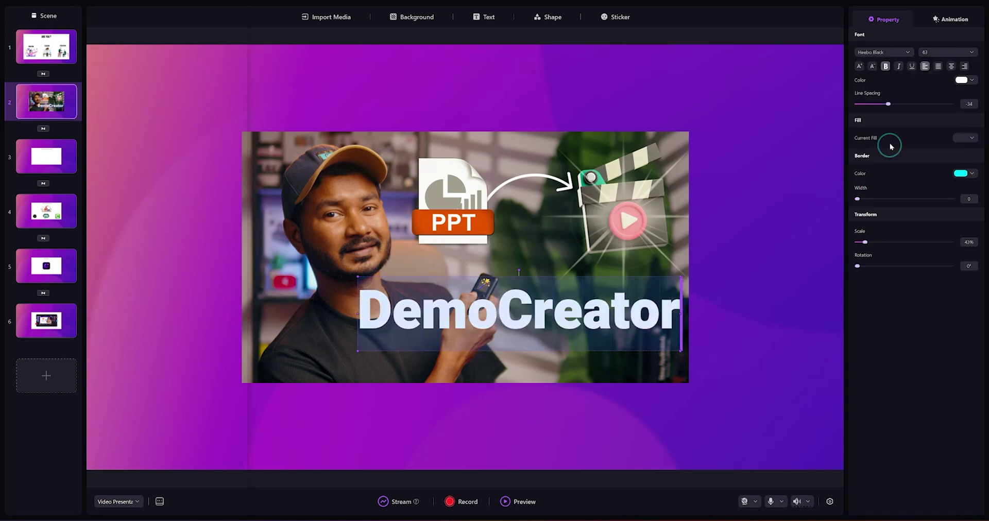
# Animate the photo and caption with Appear, Float In, Pulse and Fade Out, checking the order.
pyautogui.click(831, 72)
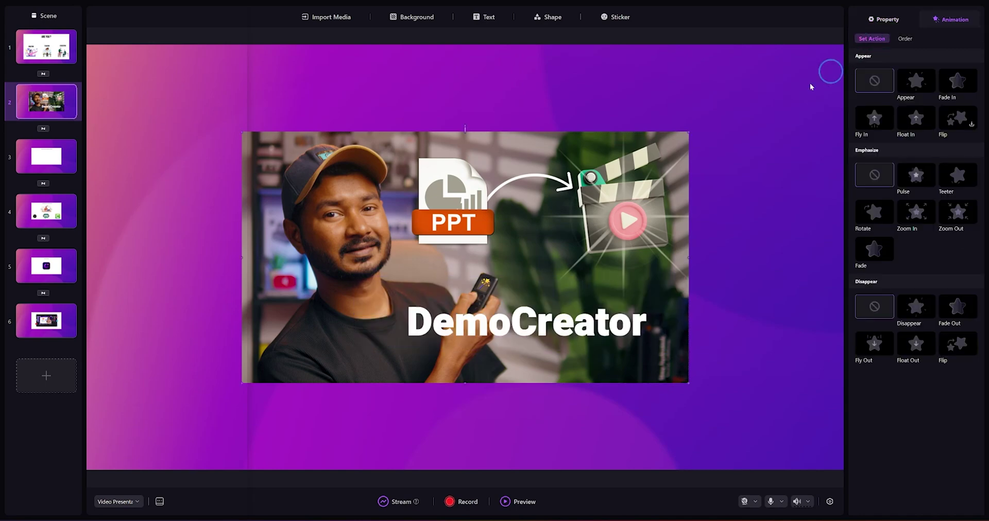
pyautogui.click(911, 84)
pyautogui.click(909, 122)
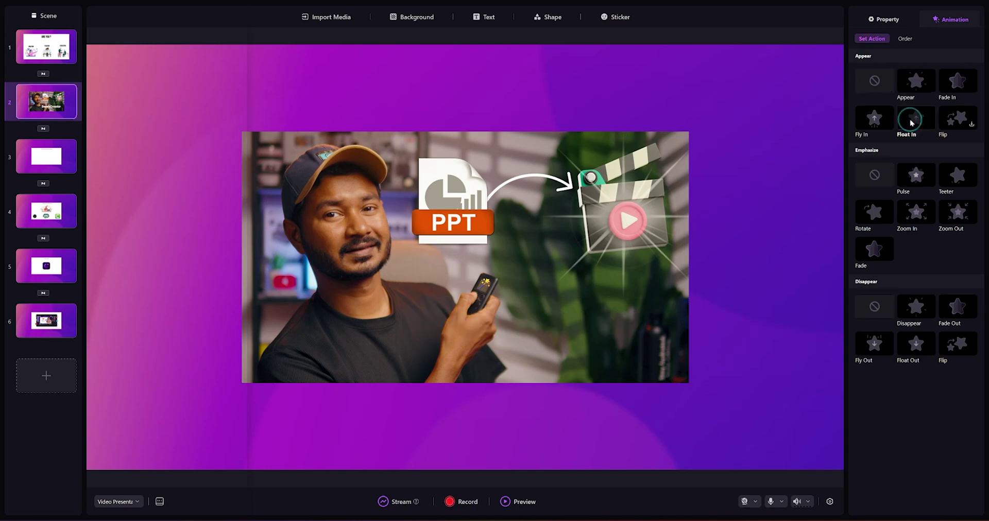
pyautogui.click(922, 166)
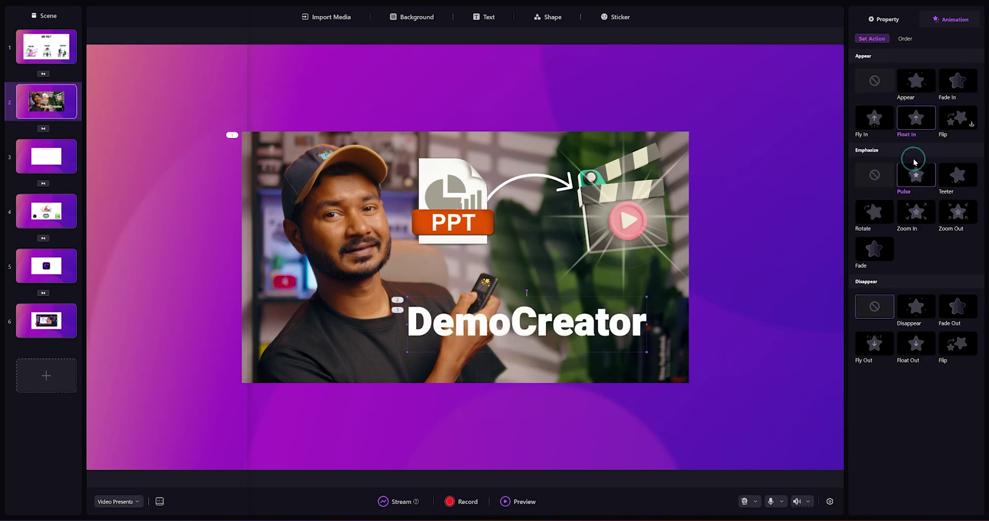
pyautogui.click(958, 307)
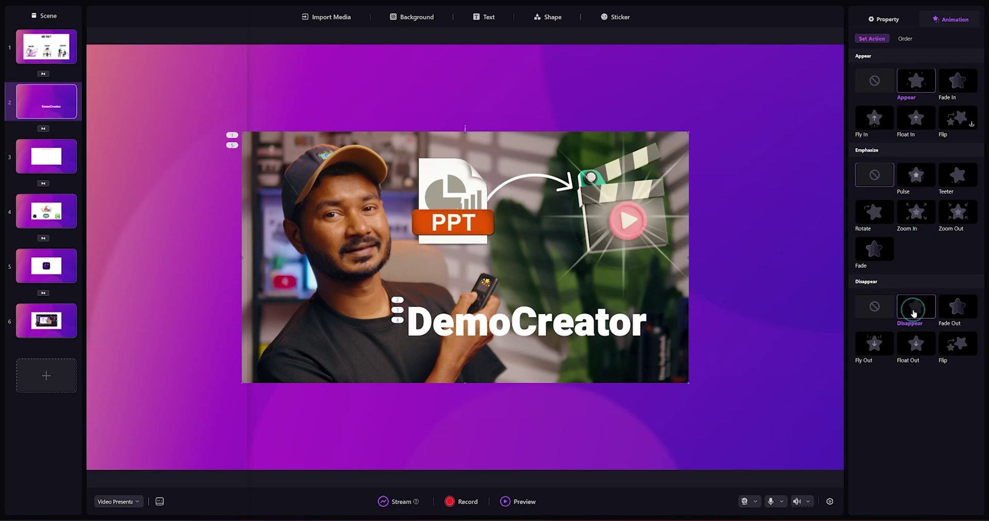
pyautogui.click(902, 38)
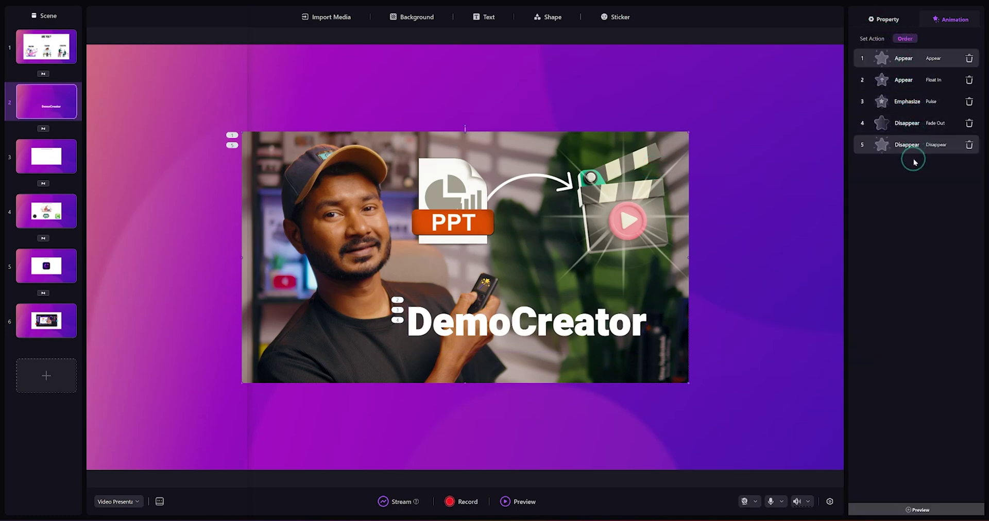
pyautogui.click(59, 46)
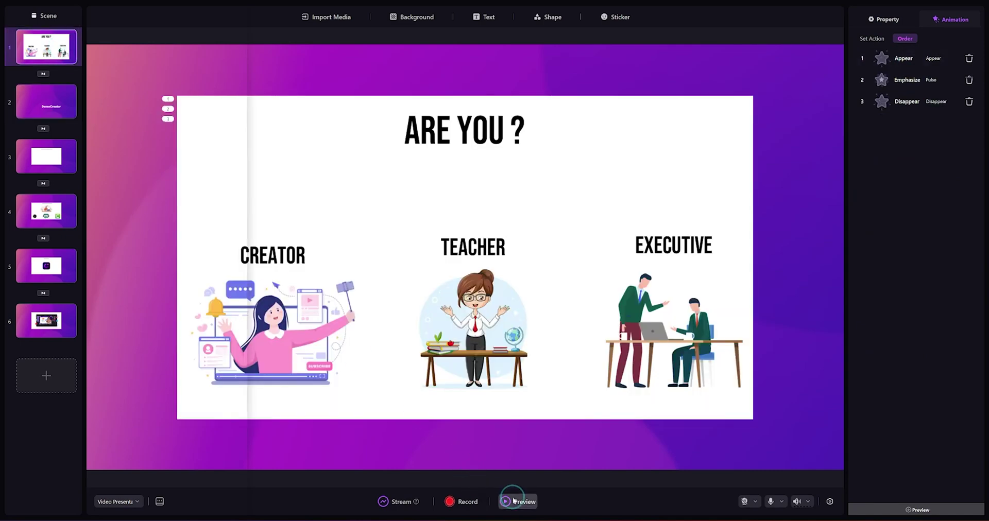
# Preview the slides, stepping through scene 2's photo and DemoCreator title animations.
pyautogui.click(514, 500)
pyautogui.click(959, 502)
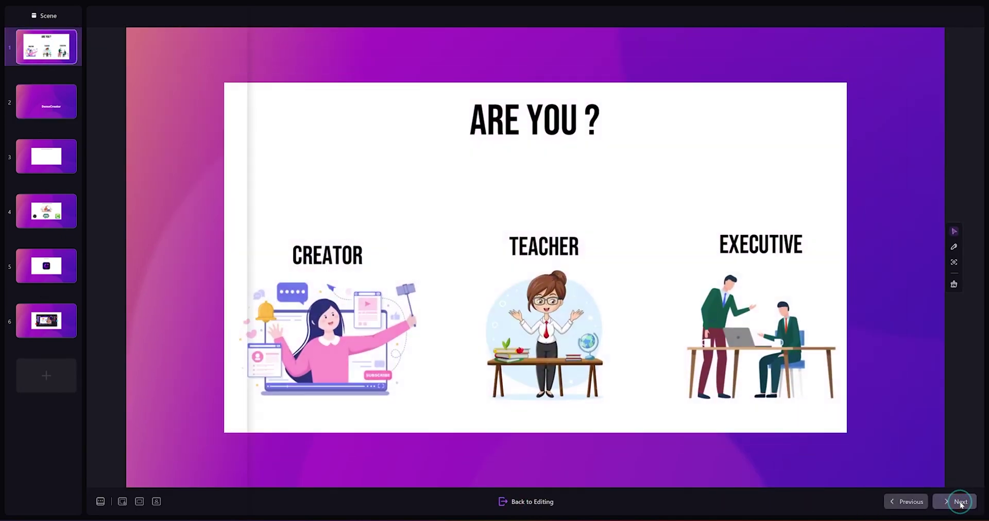
pyautogui.click(960, 503)
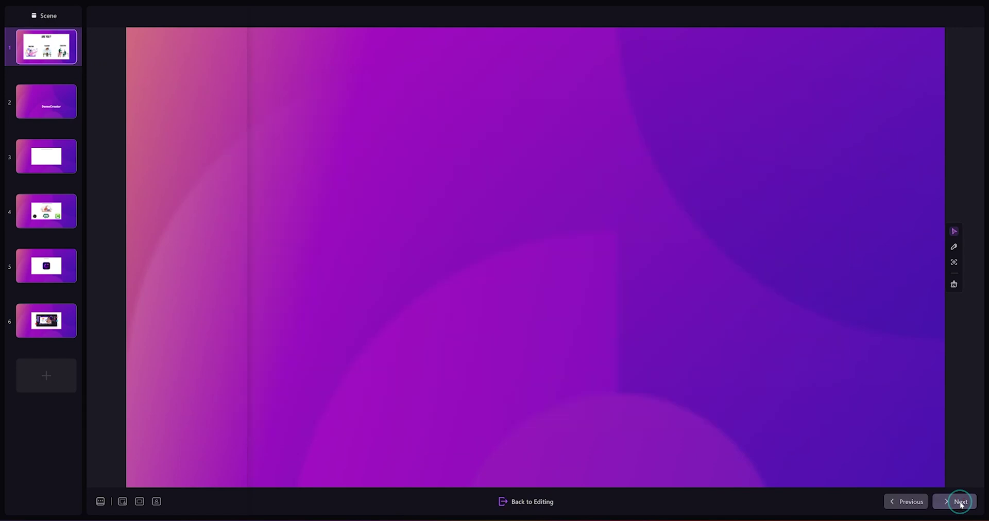
pyautogui.click(961, 505)
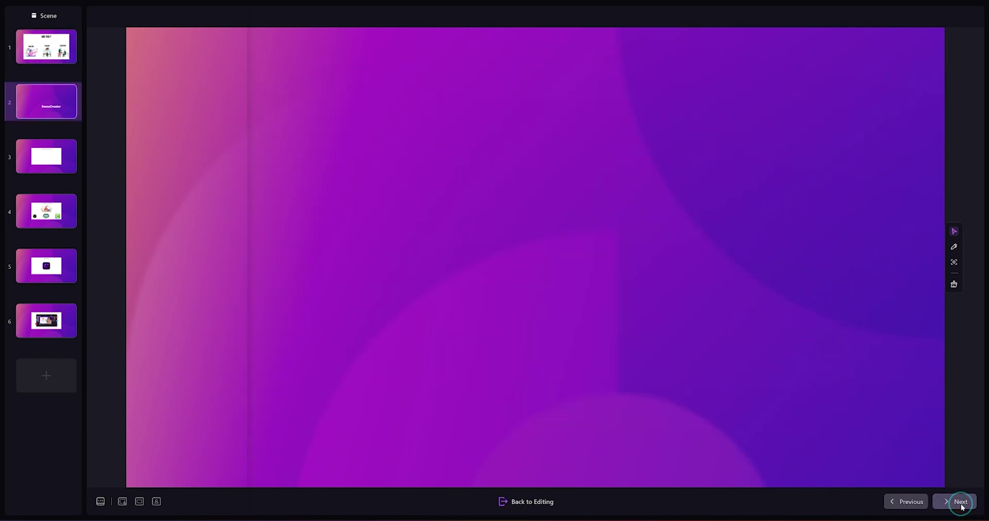
pyautogui.click(961, 505)
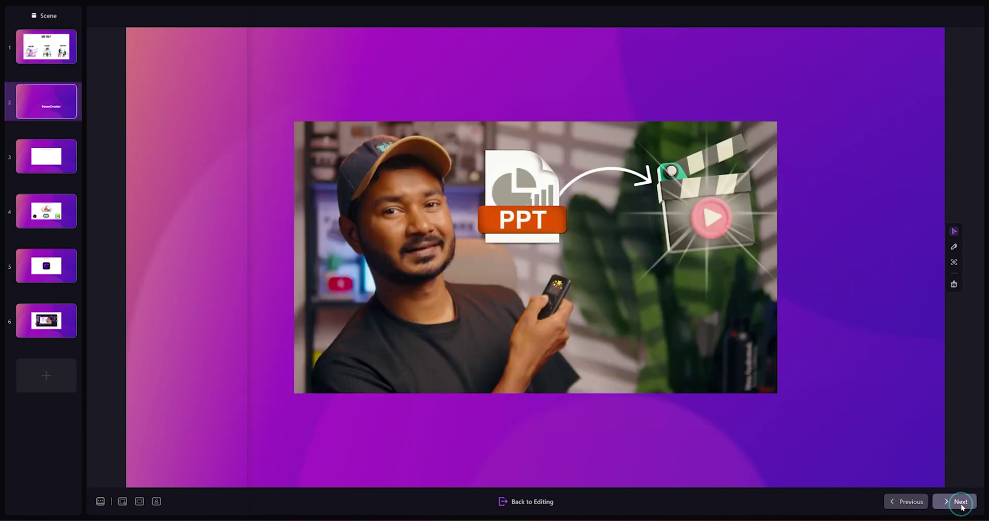
pyautogui.click(961, 506)
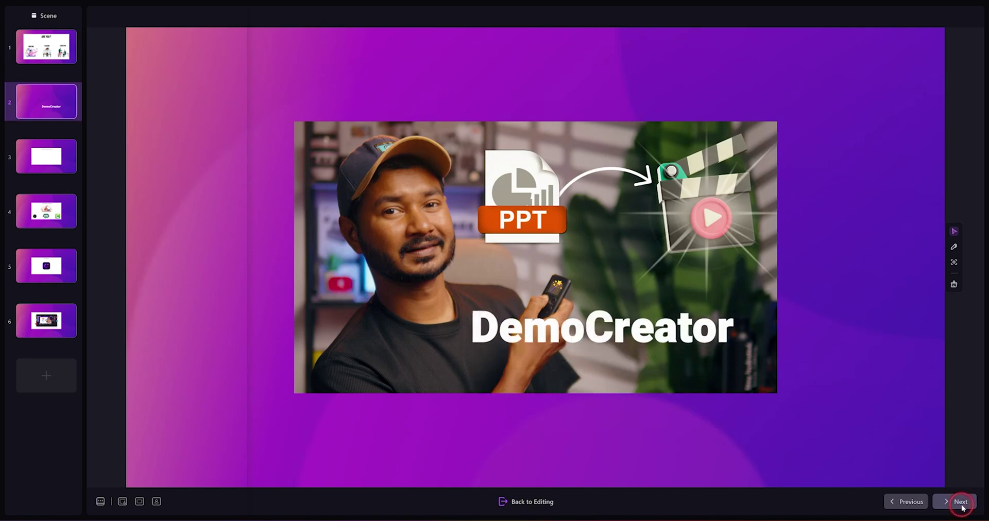
pyautogui.click(962, 508)
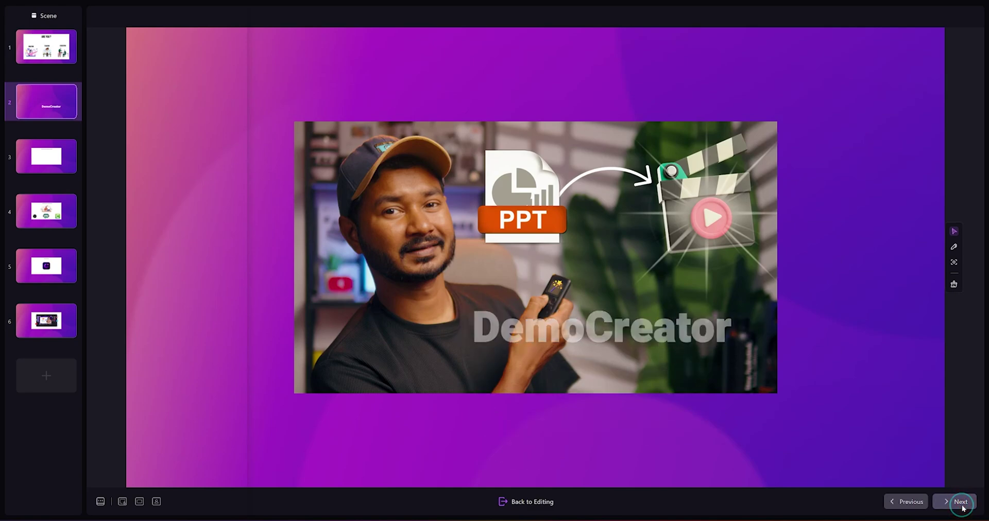
pyautogui.click(963, 508)
# Apply the chalkboard background to slide 2 and place a white rectangle at lower left.
pyautogui.press('Escape')
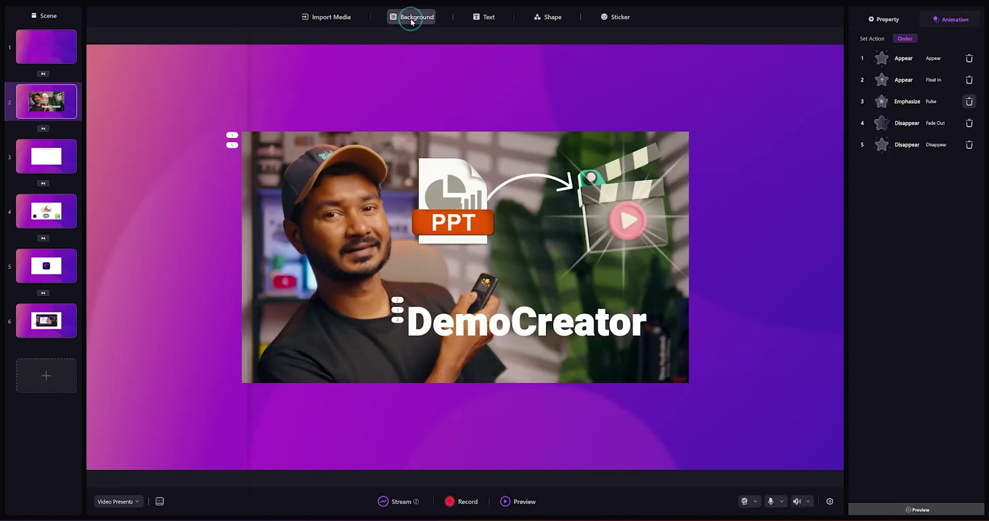
pyautogui.click(413, 17)
pyautogui.click(520, 102)
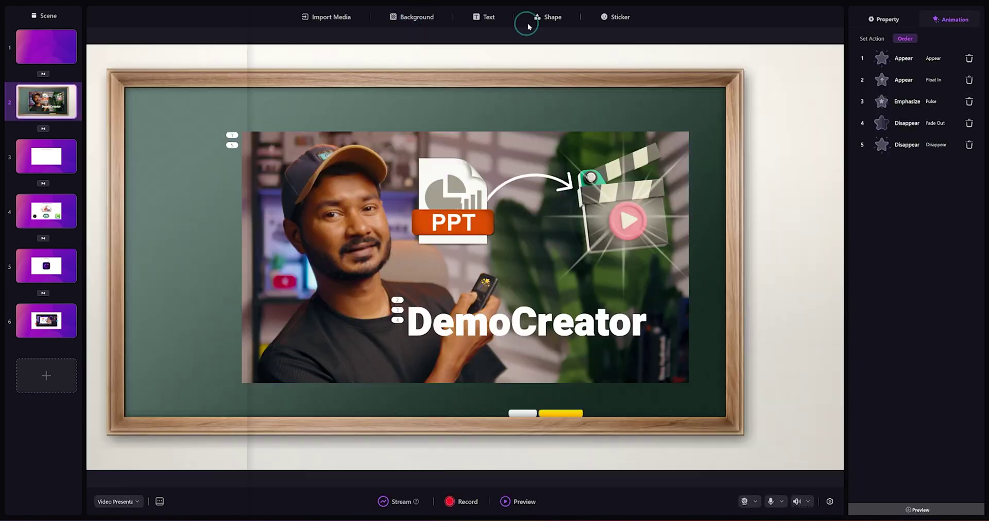
pyautogui.click(539, 20)
pyautogui.click(522, 75)
pyautogui.moveTo(485, 250); pyautogui.dragTo(194, 375)
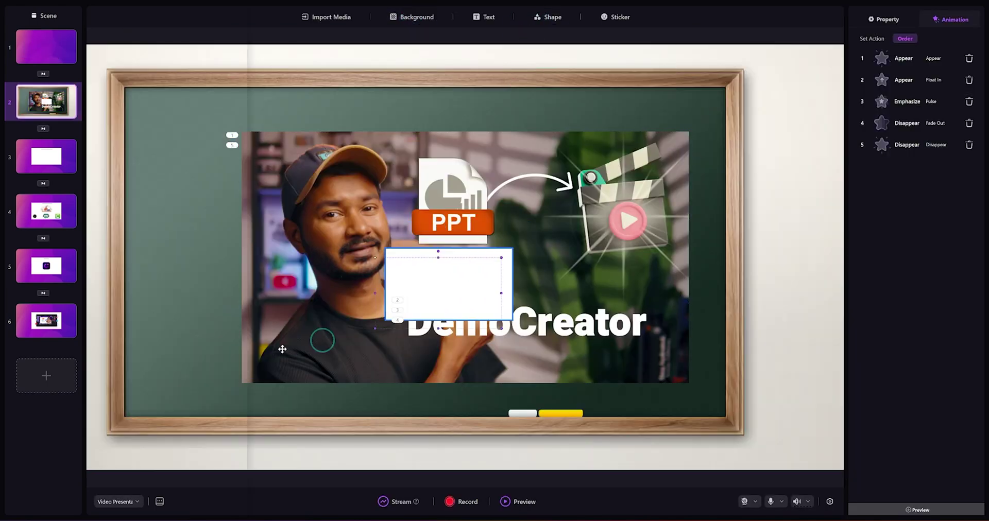
# Add the grinning smiley sticker beside the man's face.
pyautogui.click(627, 18)
pyautogui.click(560, 46)
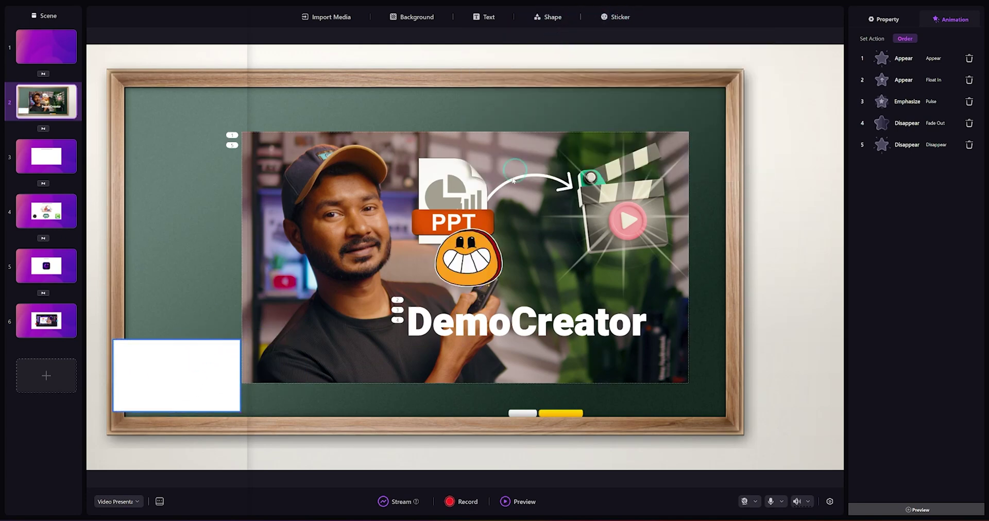
pyautogui.moveTo(461, 266); pyautogui.dragTo(260, 228)
pyautogui.click(160, 502)
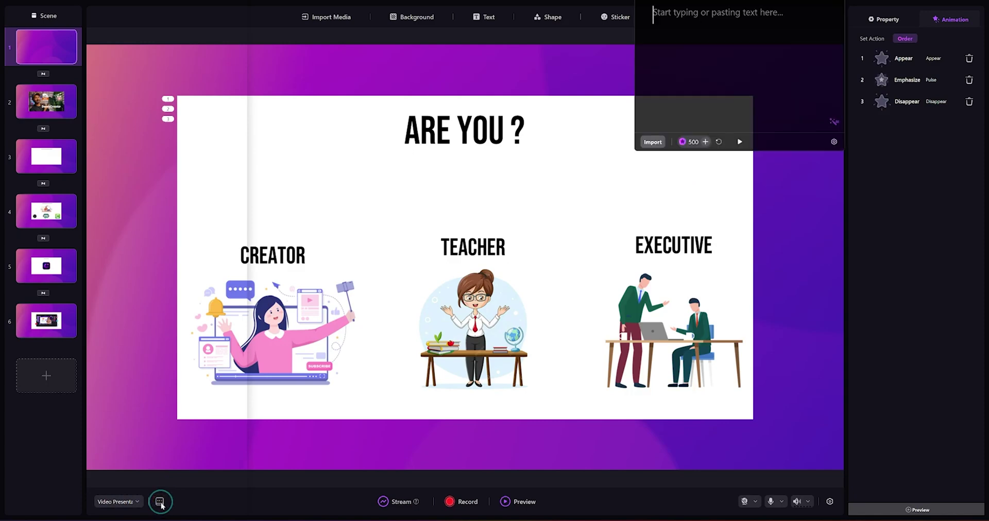
# Paste the OBS presentation script into the teleprompter and start it scrolling.
pyautogui.hotkey('ctrl', 'v')
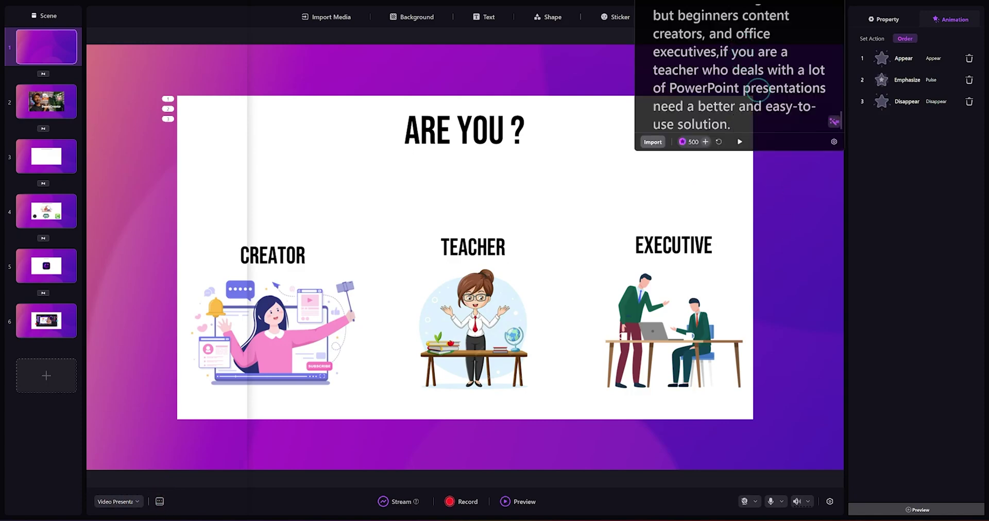
pyautogui.click(740, 143)
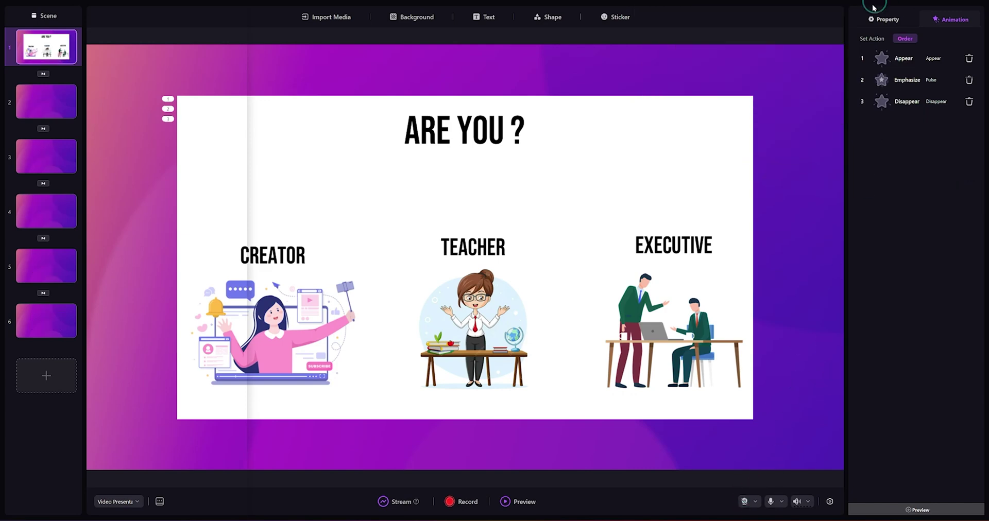
pyautogui.click(876, 21)
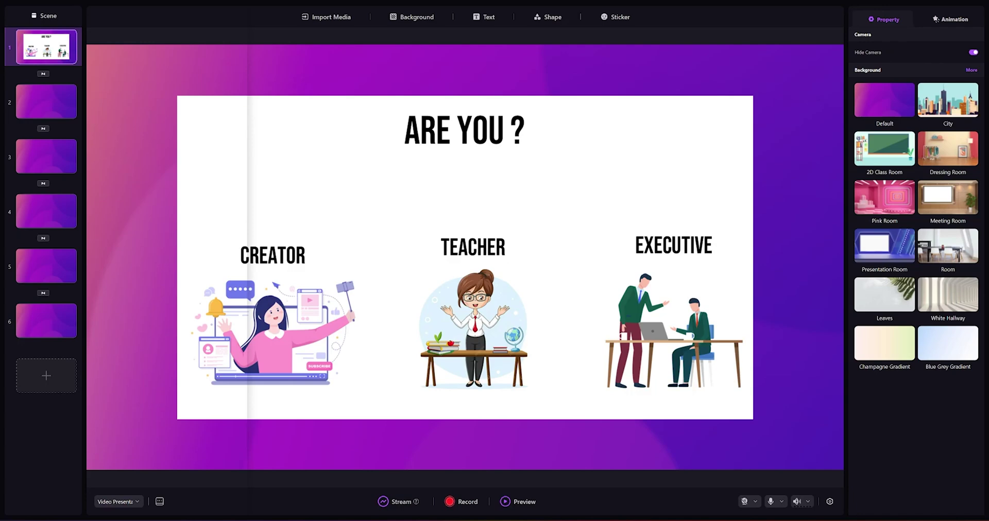
# Show a circle-bordered webcam overlay, trying other borders and AI Portrait, and keep the Elgato microphone.
pyautogui.click(747, 504)
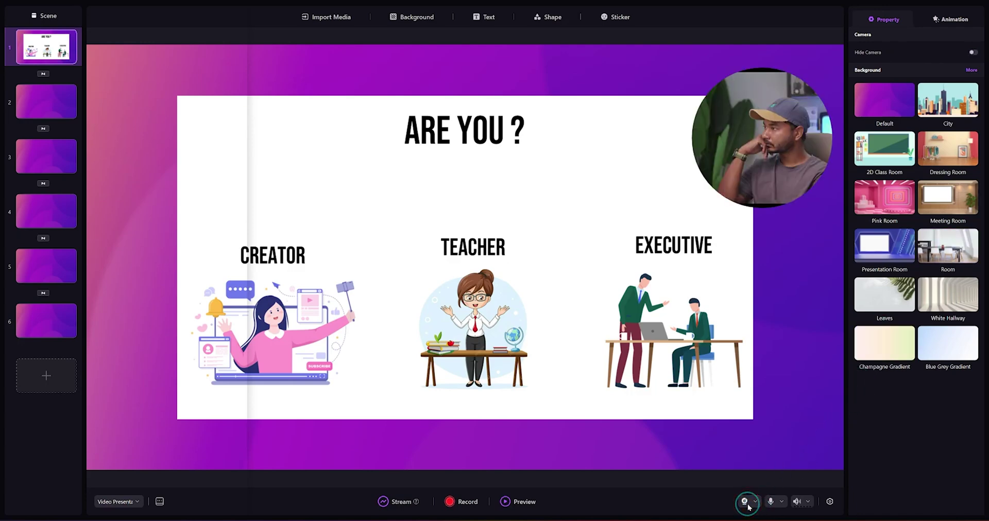
pyautogui.click(742, 161)
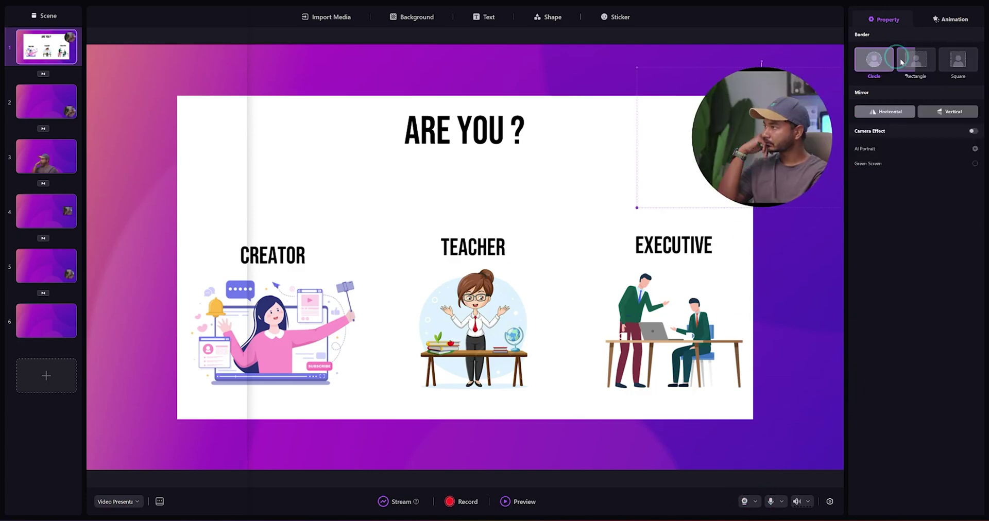
pyautogui.click(916, 61)
pyautogui.click(952, 62)
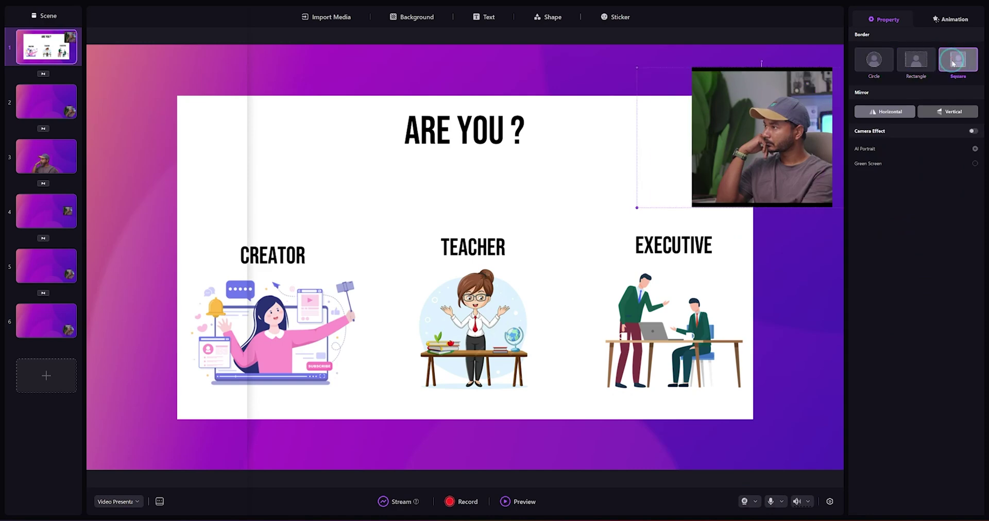
pyautogui.click(973, 132)
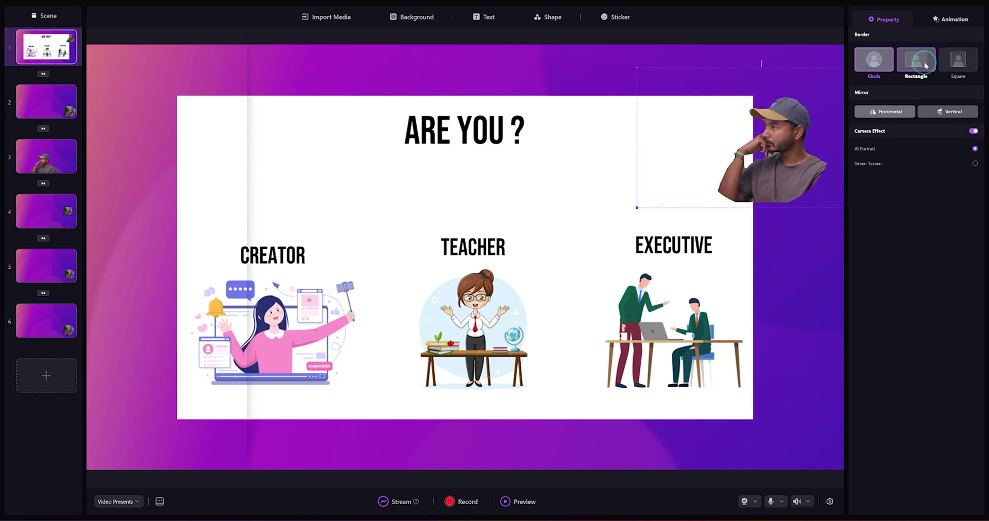
pyautogui.click(974, 131)
pyautogui.click(782, 503)
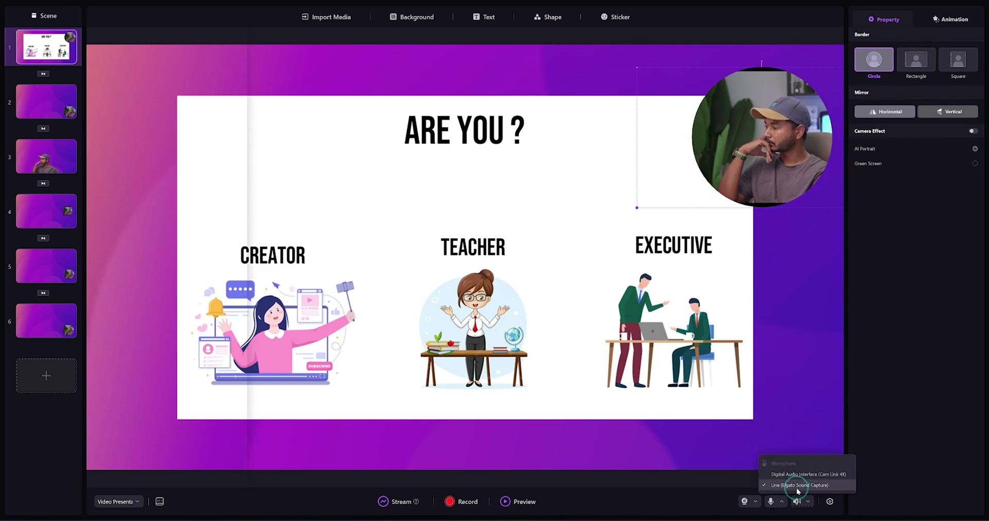
pyautogui.click(797, 487)
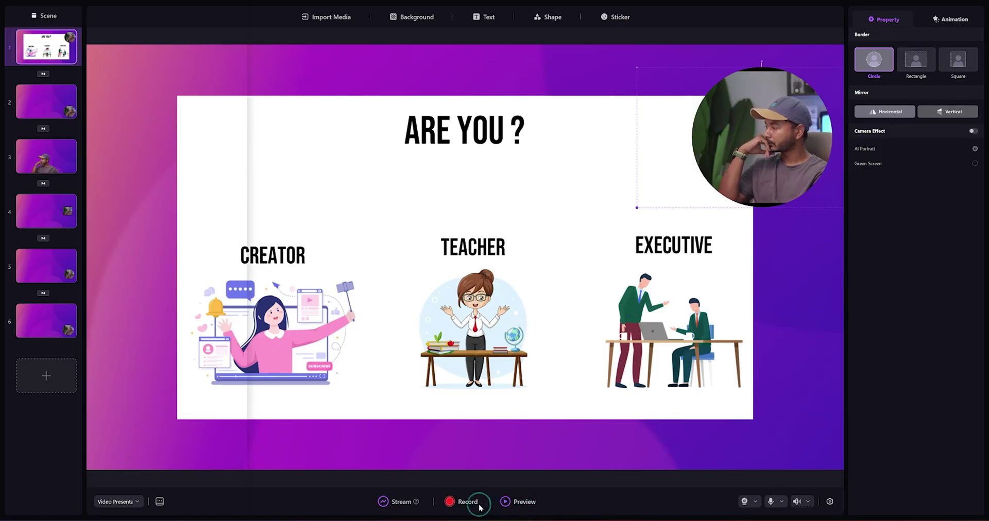
# Record the presentation, circling EXECUTIVE in red pen and spotlighting CREATOR, then stop.
pyautogui.click(474, 503)
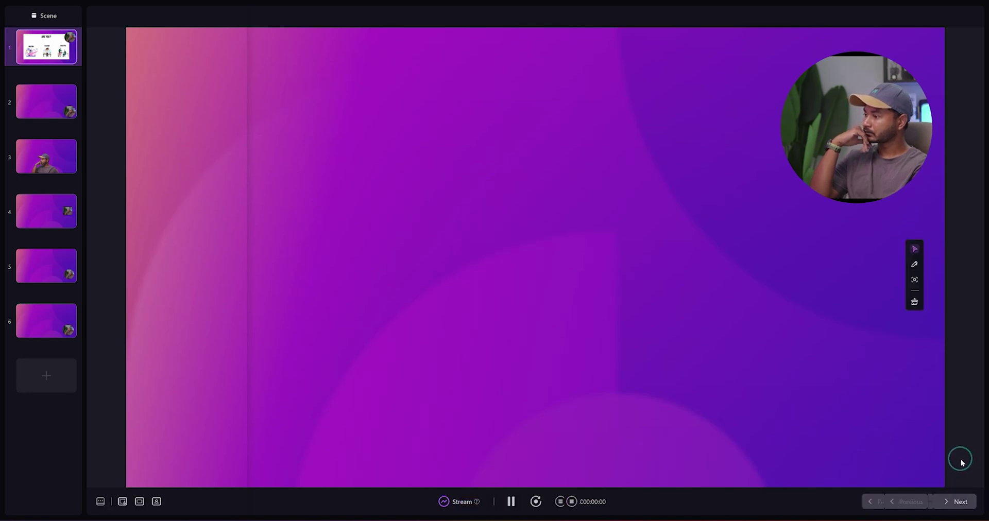
pyautogui.click(959, 499)
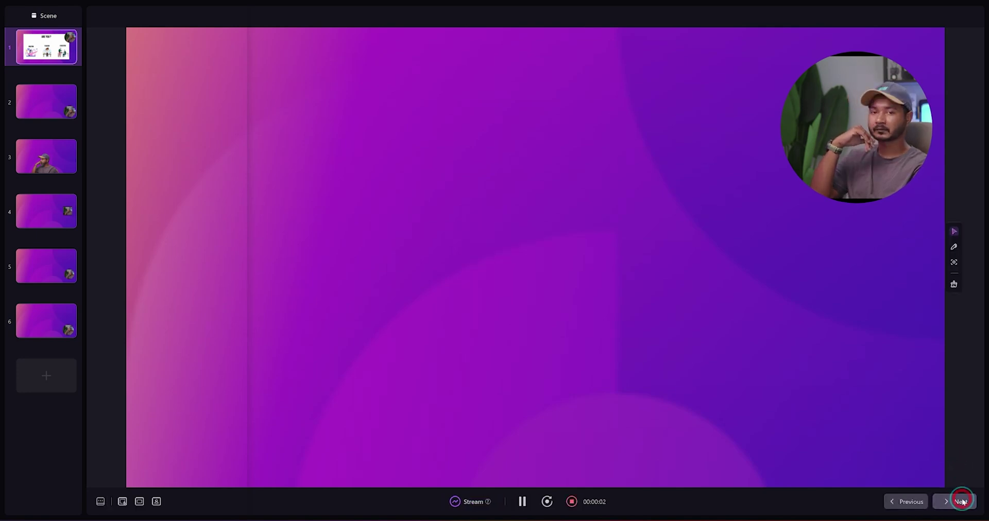
pyautogui.click(954, 247)
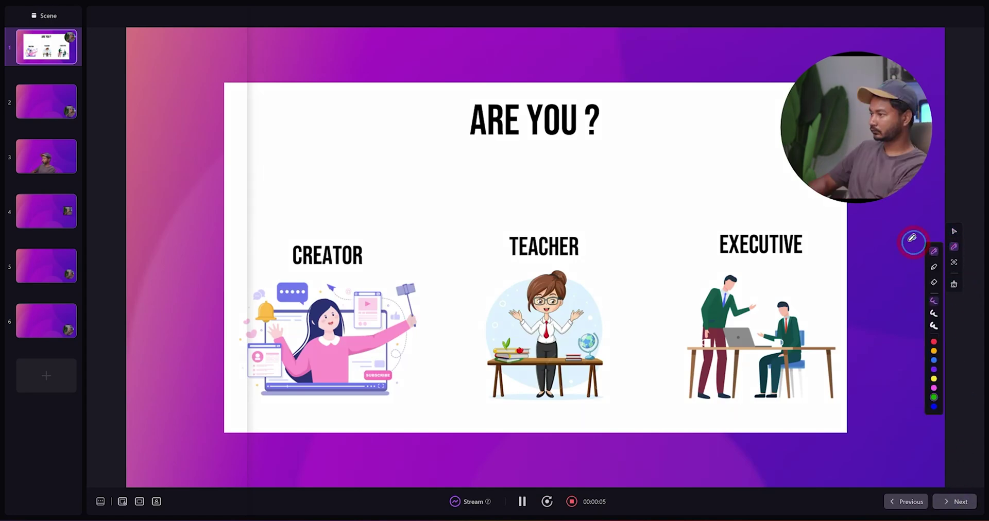
pyautogui.moveTo(843, 243); pyautogui.dragTo(776, 217)
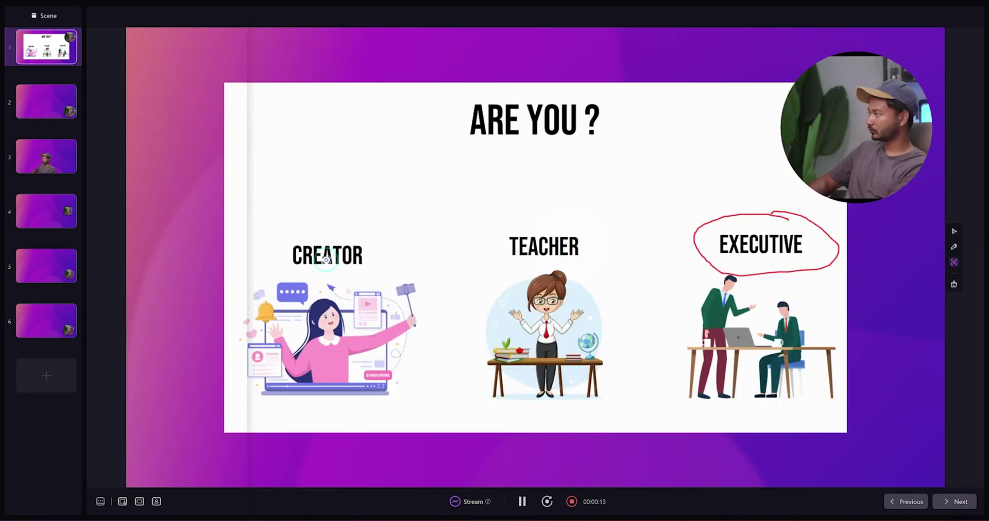
pyautogui.click(326, 260)
pyautogui.moveTo(465, 258); pyautogui.dragTo(779, 238)
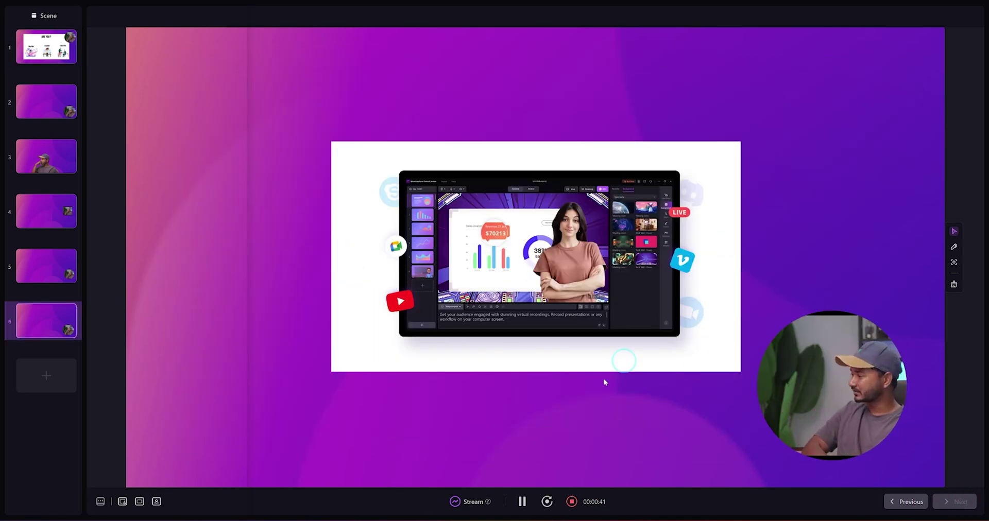
pyautogui.click(572, 502)
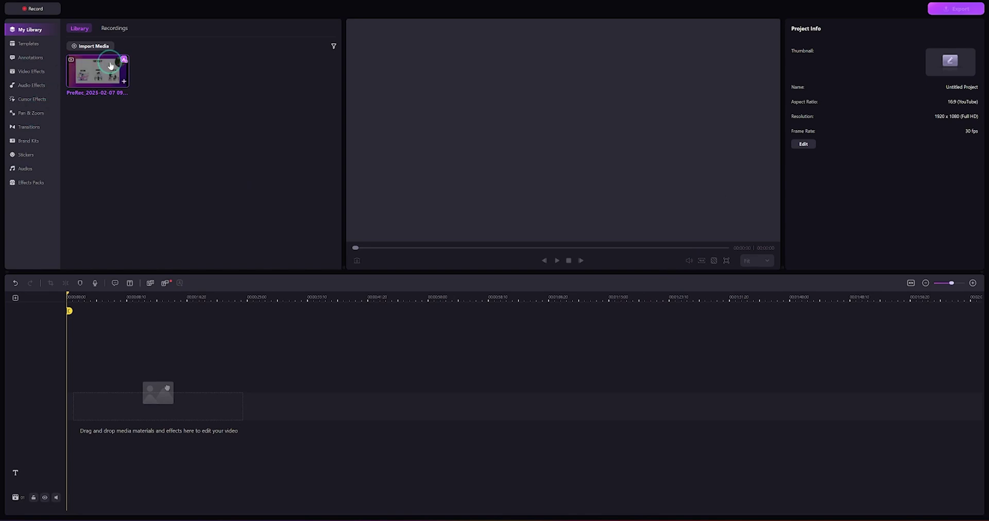
# Cut the roughly 16–26 second section from the timeline recording and export the video.
pyautogui.moveTo(110, 66); pyautogui.dragTo(66, 399)
pyautogui.click(588, 261)
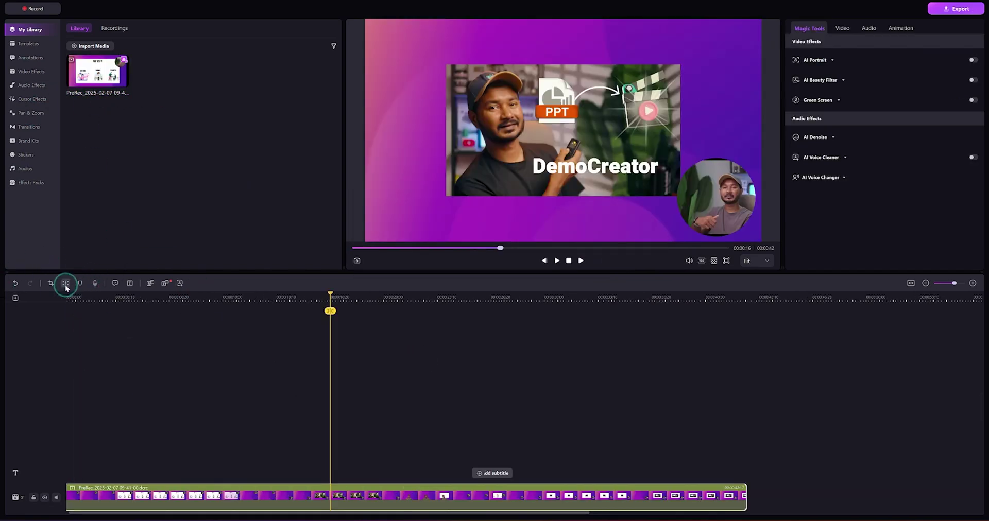
pyautogui.click(66, 288)
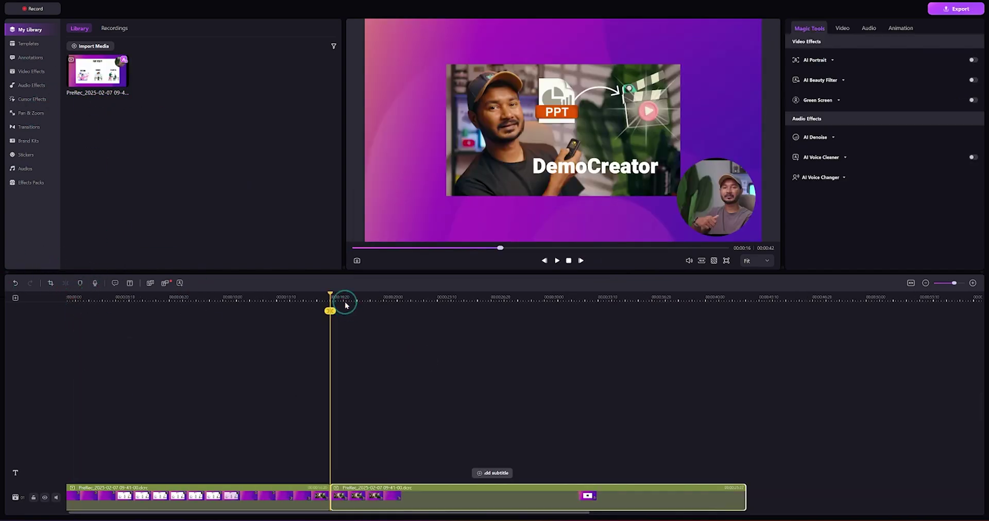
pyautogui.moveTo(330, 311); pyautogui.dragTo(487, 311)
pyautogui.click(385, 495)
pyautogui.press('Delete')
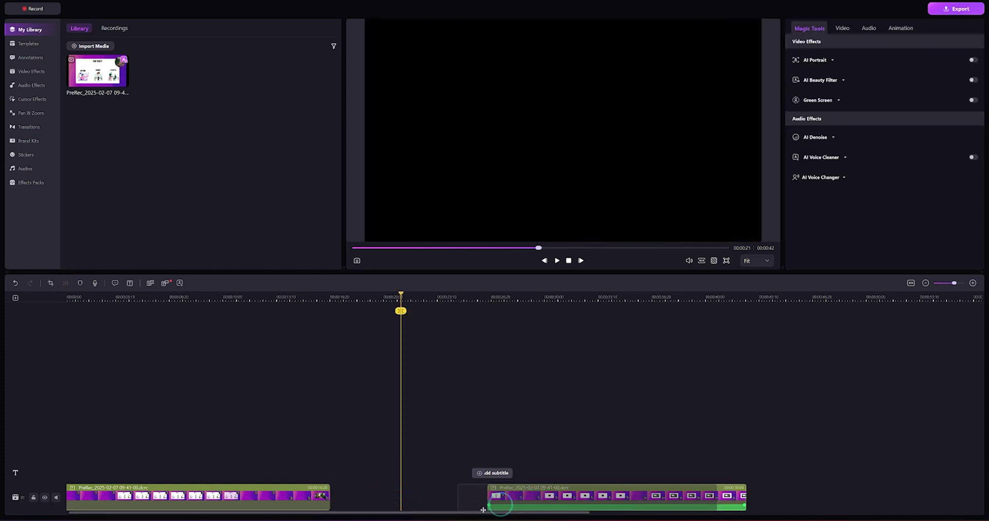
pyautogui.click(961, 10)
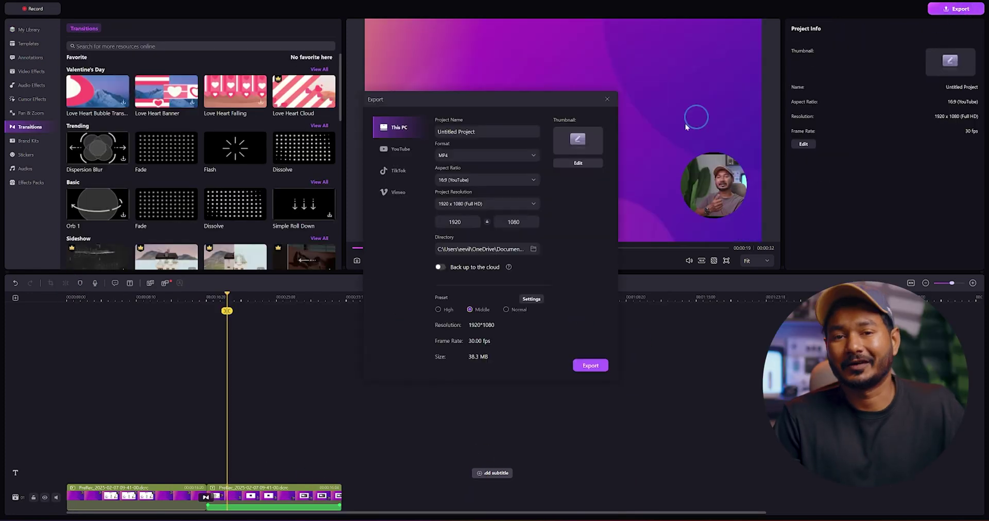
pyautogui.click(596, 365)
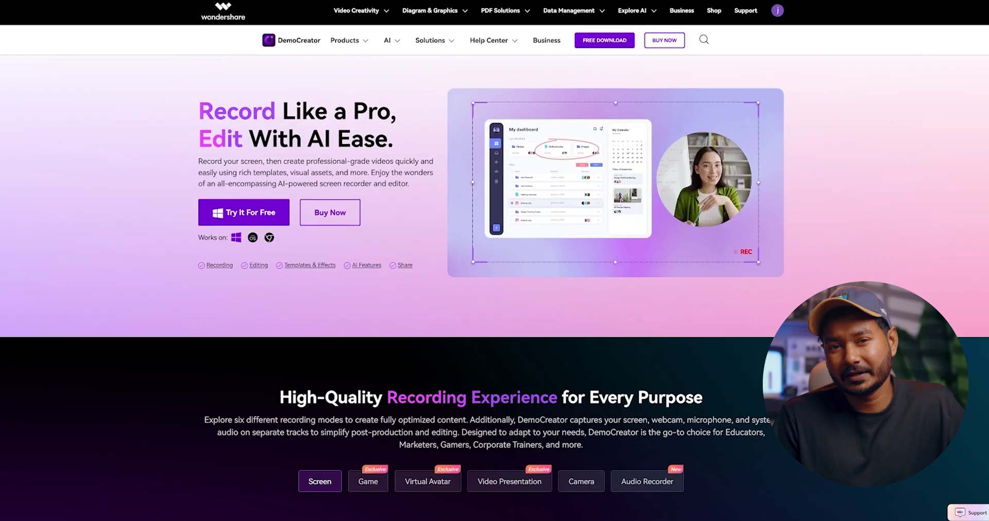
# Scroll past the recording-modes section to the Pick Your Plans quarterly, yearly and perpetual pricing.
pyautogui.scroll(-2, 495, 257)
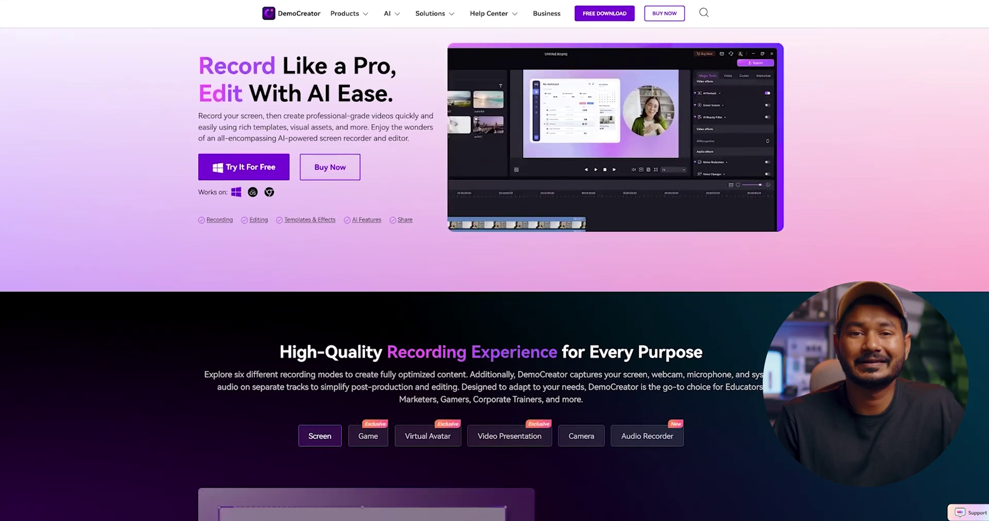
pyautogui.scroll(-1, 495, 257)
pyautogui.scroll(-1, 494, 258)
pyautogui.scroll(-1, 495, 257)
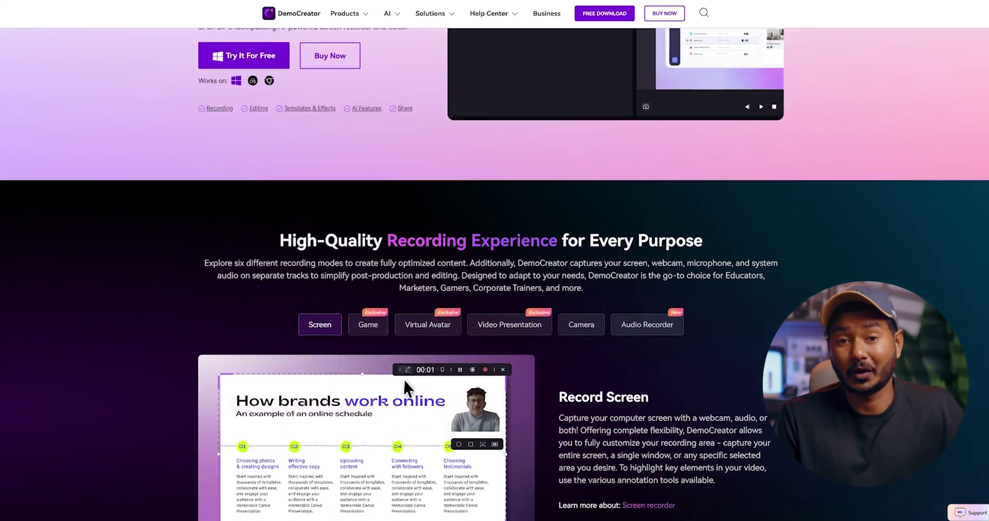
pyautogui.scroll(-1, 494, 258)
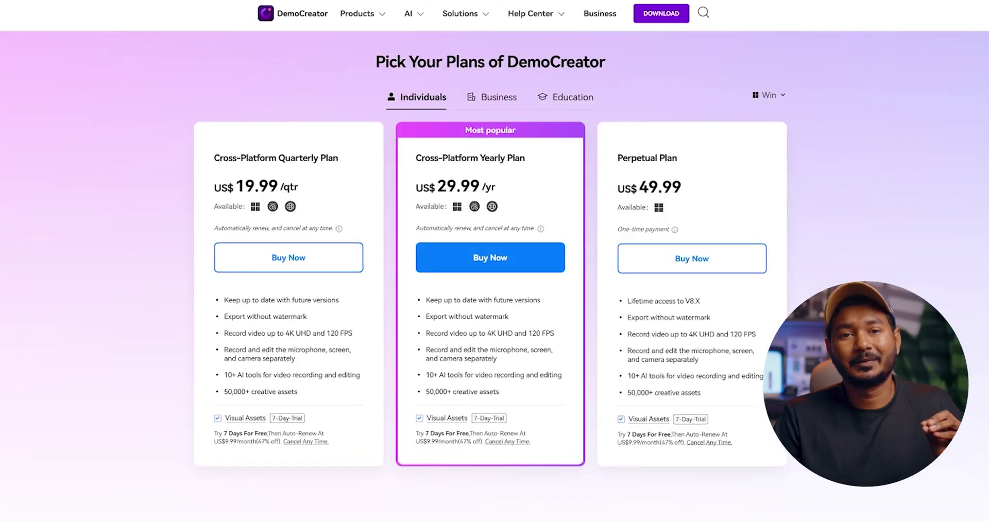